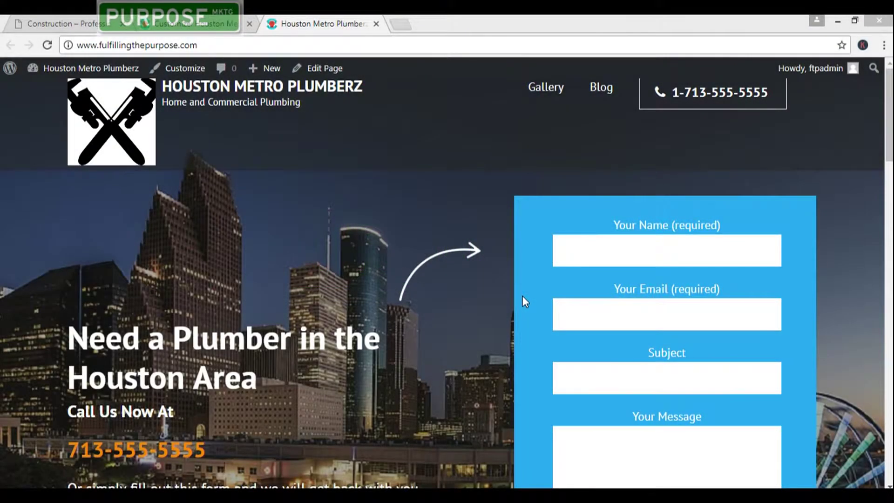
Switch to the Rara construction demo tab and scroll down to its promotional estimate block.
{"action": "left_click", "coordinate": [71, 24]}
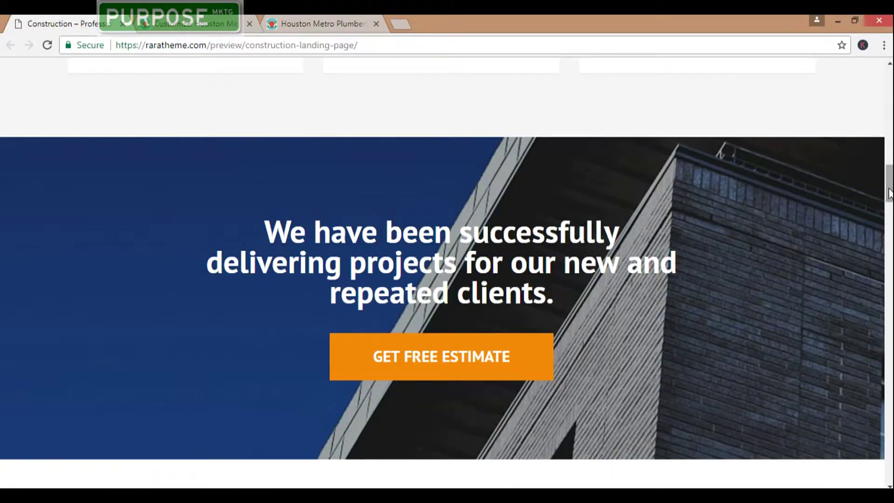
{"action": "left_click_drag", "start_coordinate": [887, 194], "coordinate": [887, 115]}
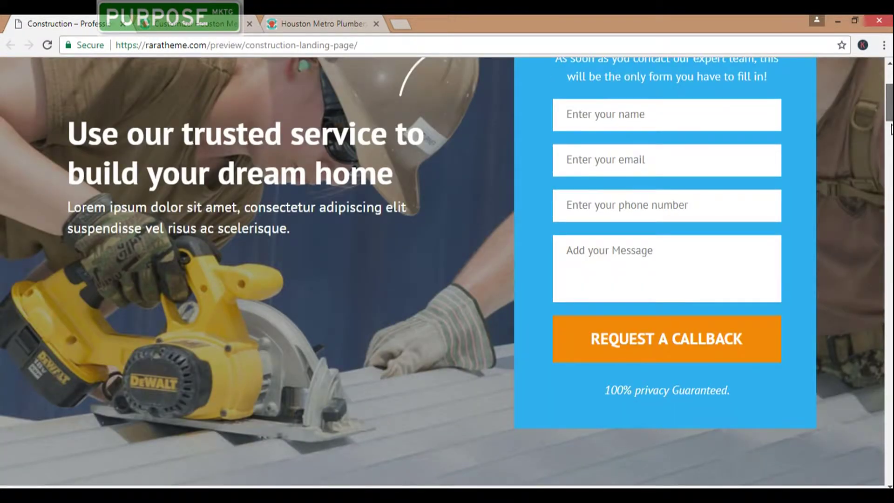
{"action": "scroll", "coordinate": [869, 121], "scroll_direction": "down", "scroll_amount": 4}
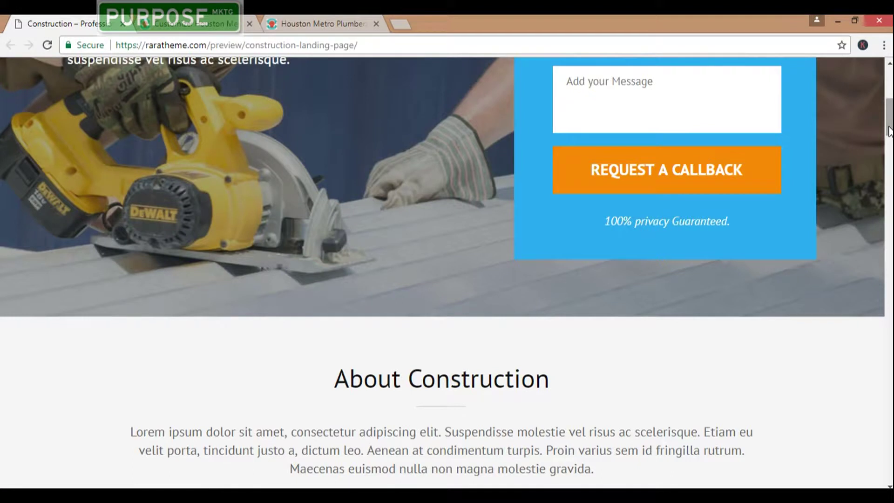
{"action": "scroll", "coordinate": [890, 131], "scroll_direction": "down", "scroll_amount": 5}
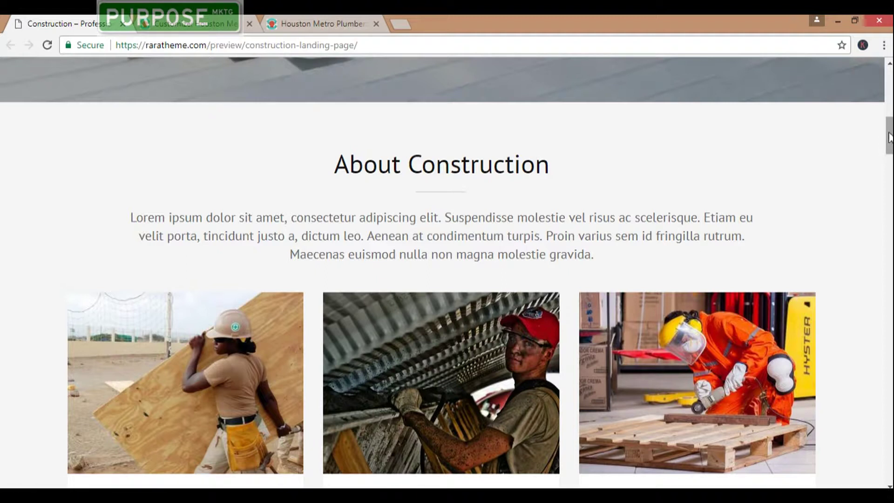
{"action": "left_click_drag", "start_coordinate": [890, 140], "coordinate": [890, 193]}
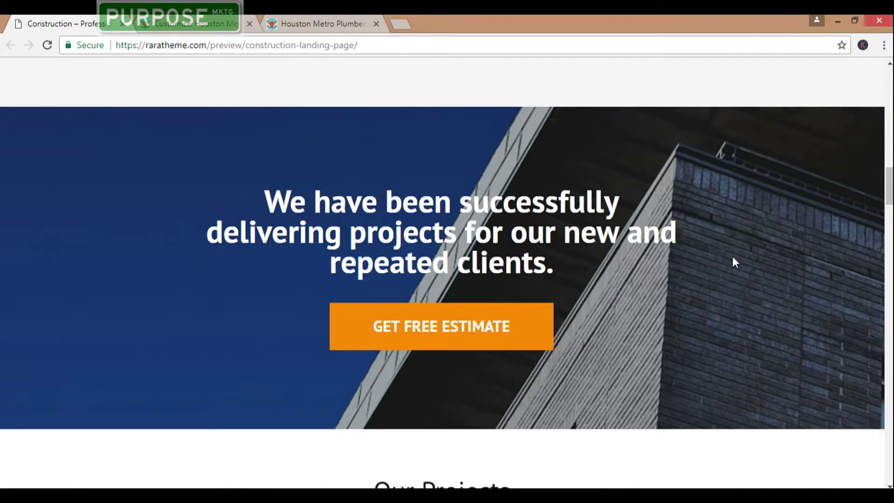
Return to the Houston Metro Plumberz site and scroll down to its three service cards.
{"action": "left_click", "coordinate": [326, 24]}
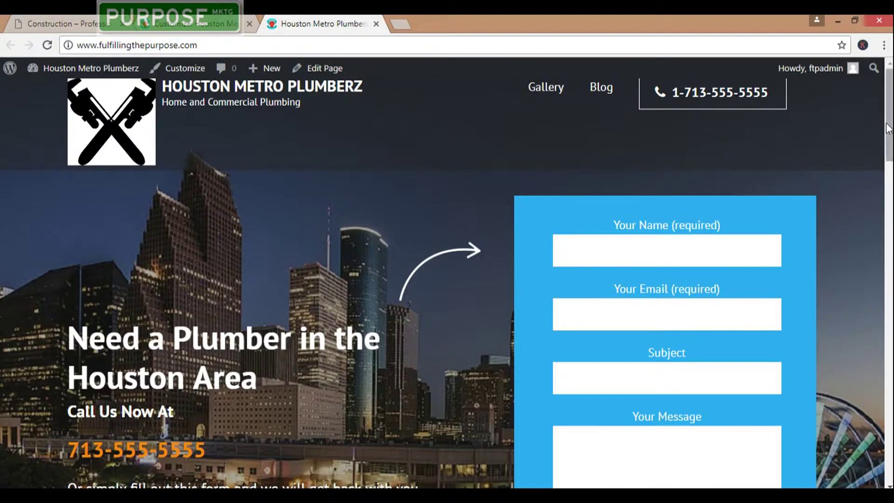
{"action": "left_click_drag", "start_coordinate": [889, 128], "coordinate": [892, 352]}
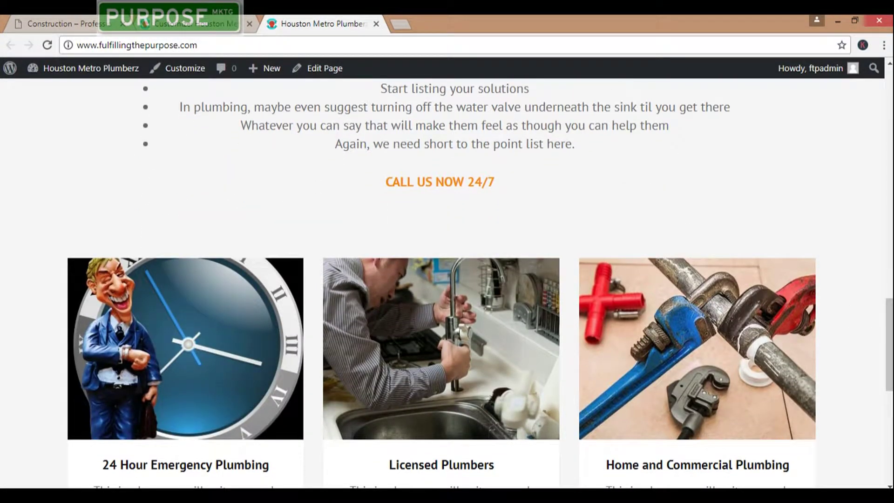
{"action": "left_click_drag", "start_coordinate": [891, 357], "coordinate": [891, 381]}
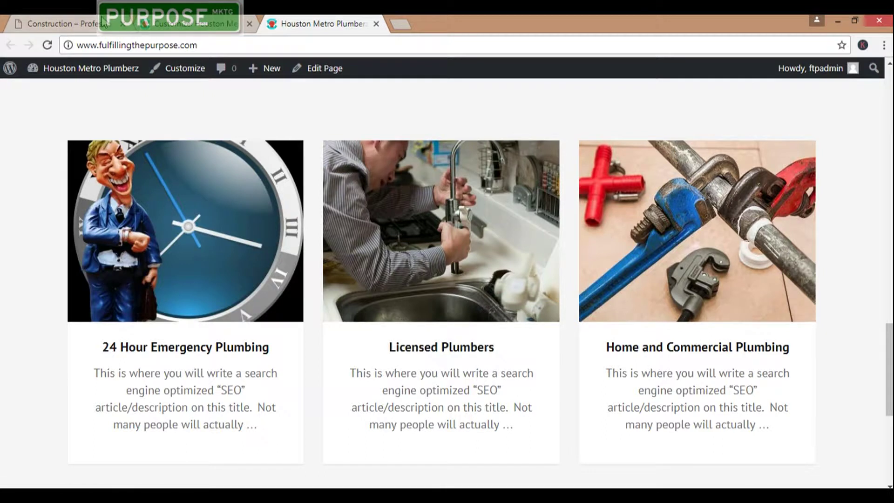
Check the Customizer's Home Page Settings > Promotional Block Section, then close the Customizer.
{"action": "left_click", "coordinate": [200, 24]}
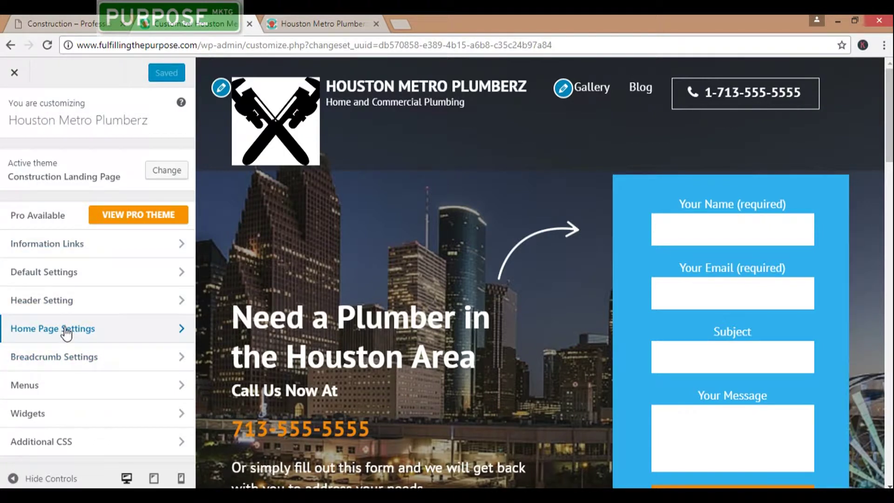
{"action": "left_click", "coordinate": [86, 333]}
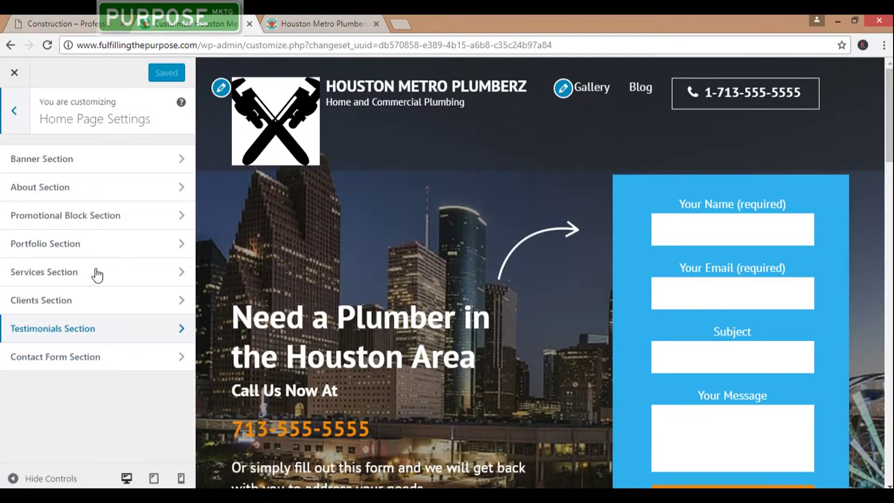
{"action": "left_click", "coordinate": [85, 223]}
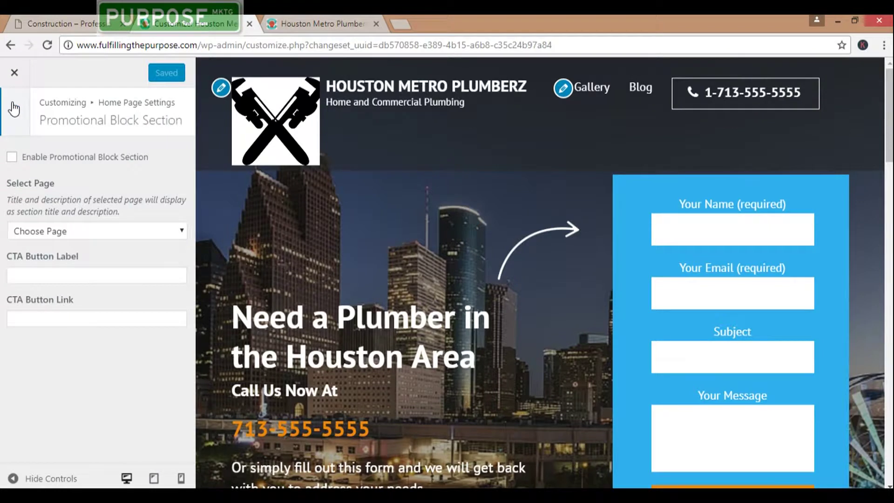
{"action": "left_click", "coordinate": [15, 79]}
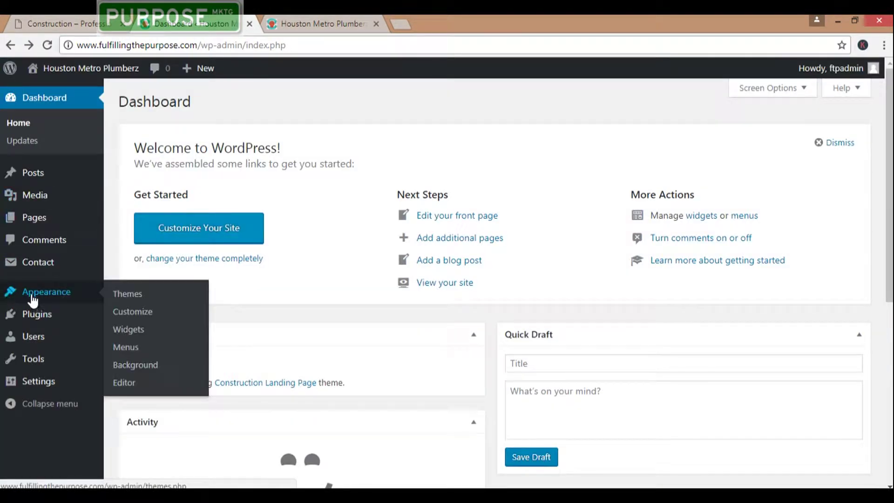
Start a new page from the All Pages list.
{"action": "mouse_move", "coordinate": [40, 228]}
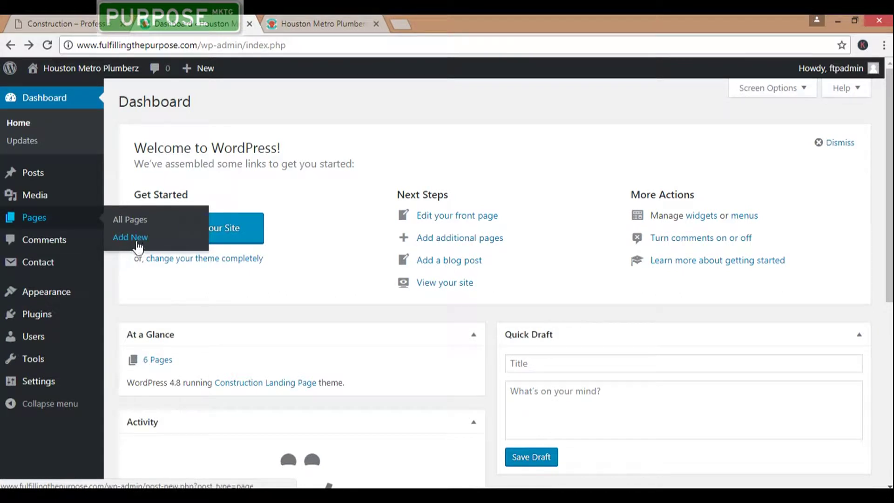
{"action": "left_click", "coordinate": [135, 222]}
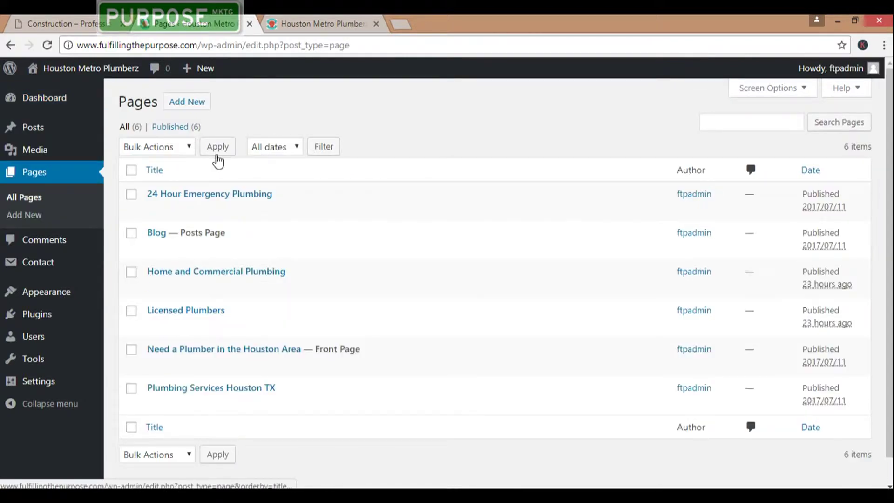
{"action": "left_click", "coordinate": [189, 104]}
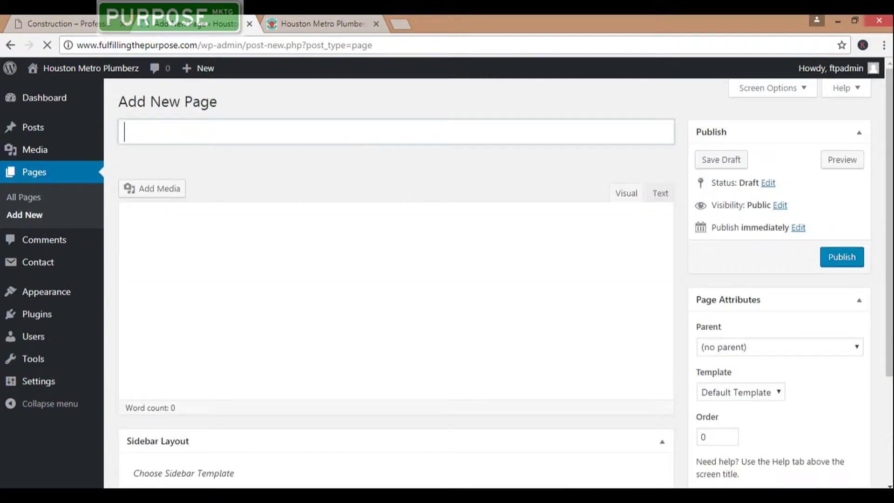
In the Word notes, replace the 'Plumbers Houston Metro' line with the copied call-now phone line.
{"action": "key", "text": "alt+Tab"}
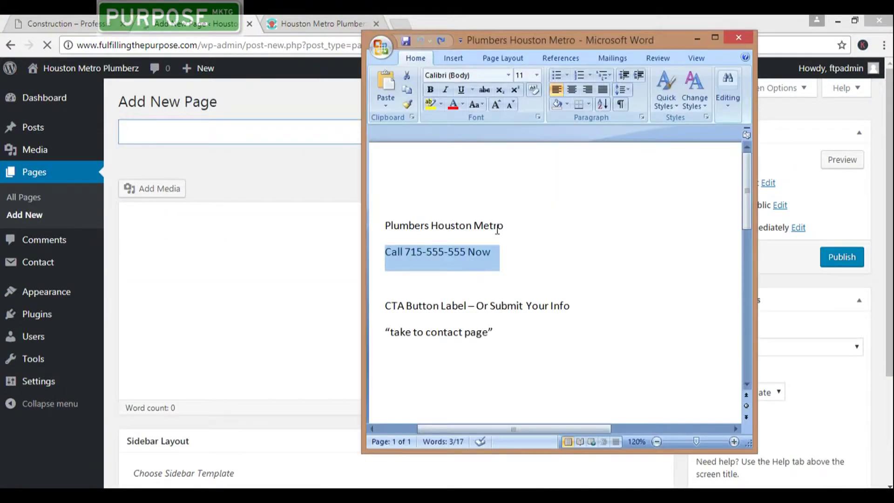
{"action": "left_click", "coordinate": [504, 225]}
{"action": "left_click_drag", "start_coordinate": [505, 225], "coordinate": [373, 225]}
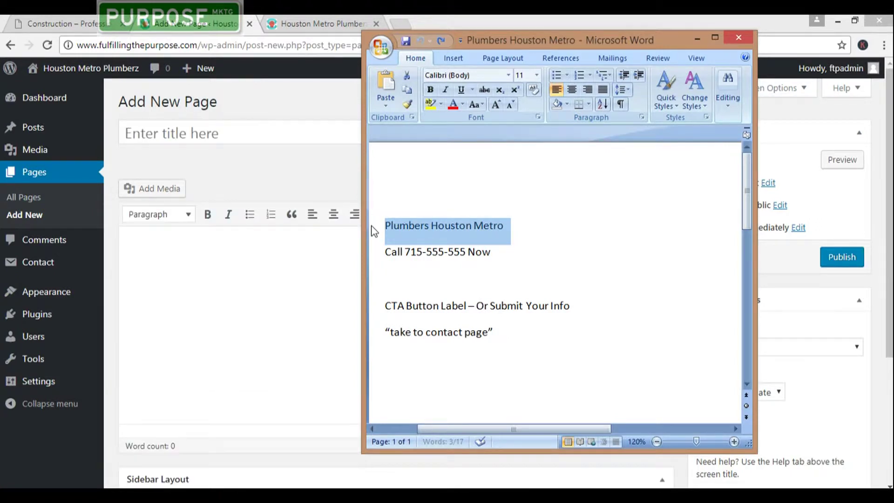
{"action": "type", "text": "Call 715-555-555 Now"}
{"action": "left_click", "coordinate": [203, 126]}
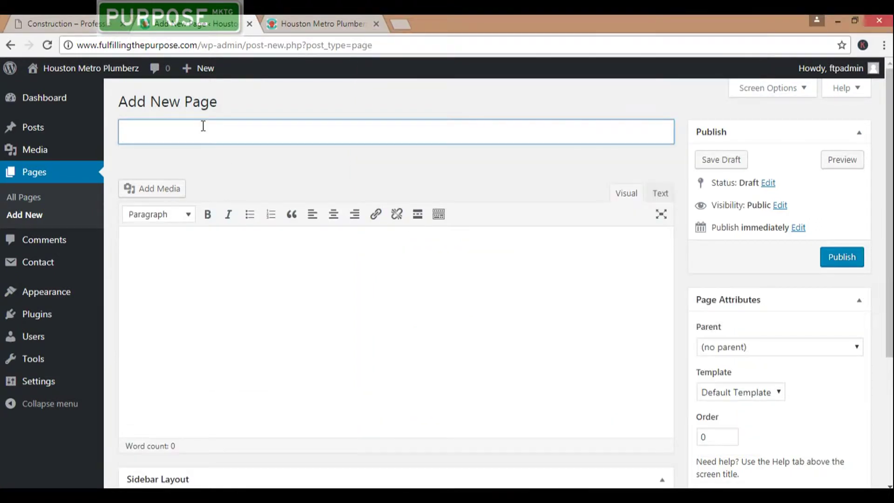
Paste the call-now phone line into both the page title and the body.
{"action": "type", "text": "Call 715-555-555 Now"}
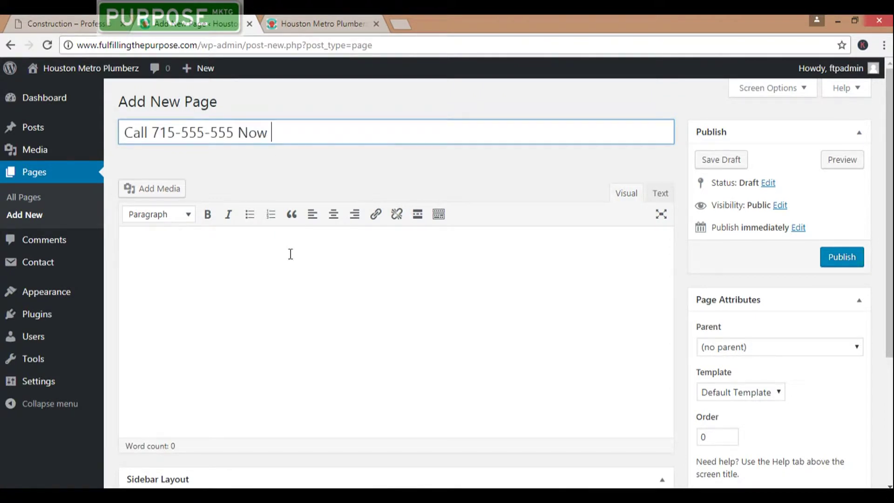
{"action": "left_click", "coordinate": [214, 261]}
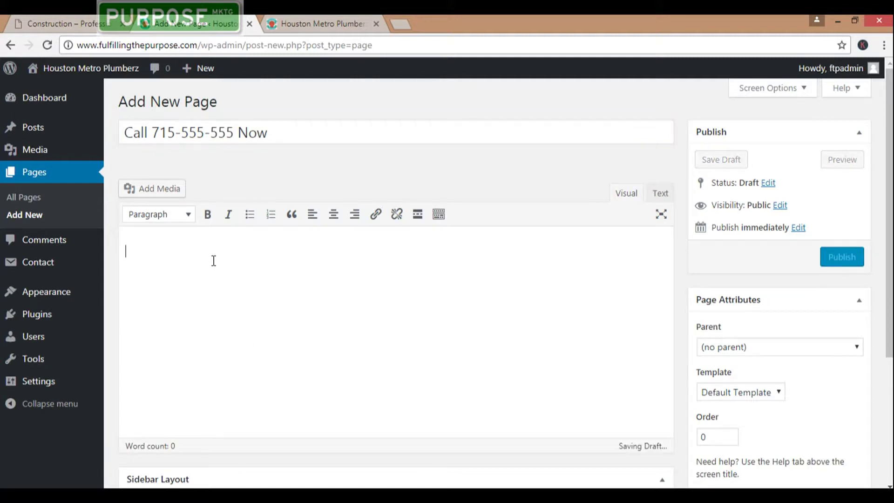
{"action": "type", "text": "Call 715-555-555 Now"}
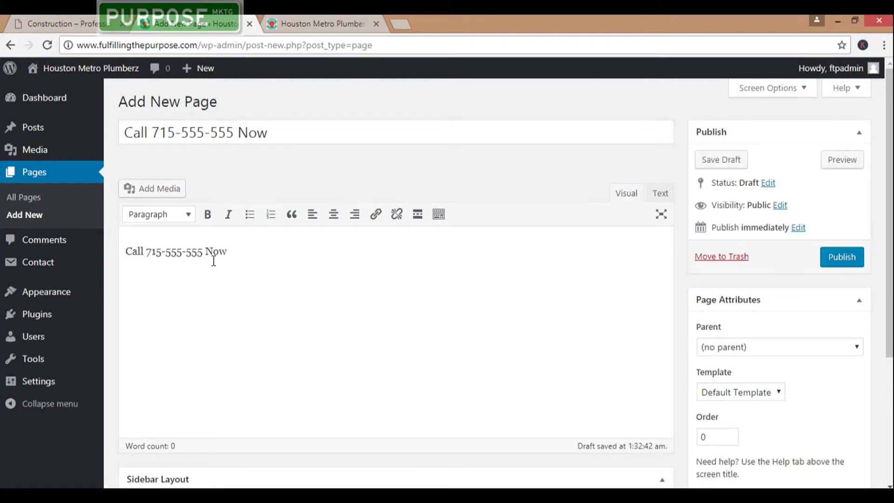
Retitle the new page 'Houston Metro Plumberz'.
{"action": "key", "text": "alt+Tab"}
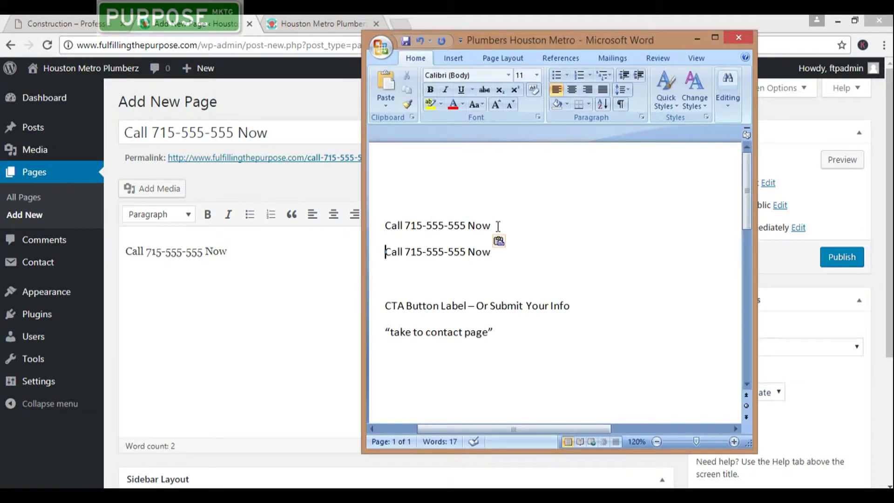
{"action": "left_click_drag", "start_coordinate": [278, 134], "coordinate": [81, 130]}
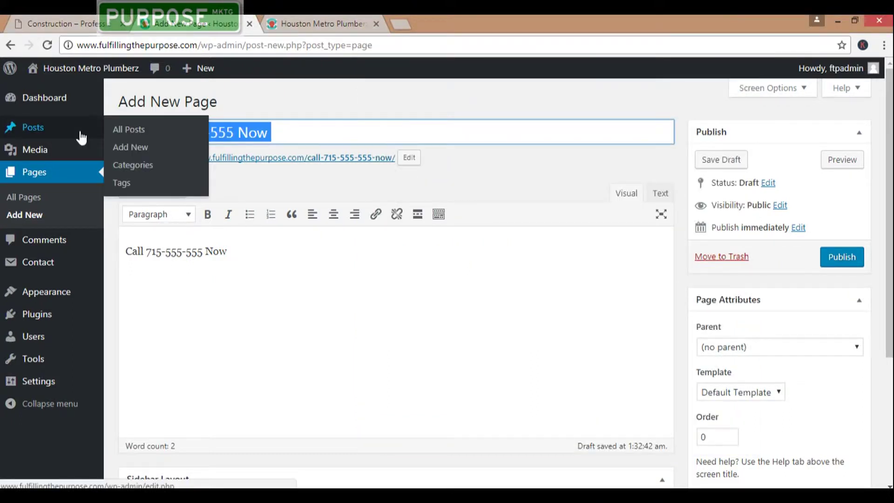
{"action": "left_click", "coordinate": [315, 128]}
{"action": "left_click_drag", "start_coordinate": [285, 128], "coordinate": [116, 136]}
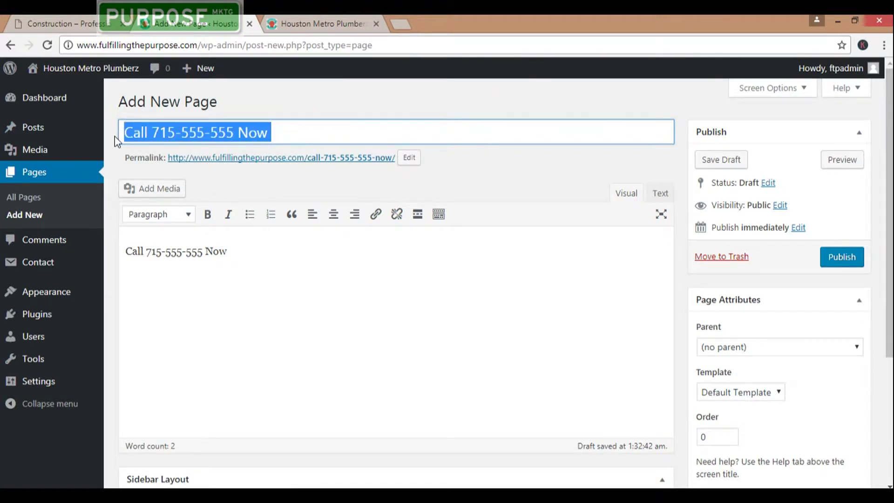
{"action": "type", "text": "C"}
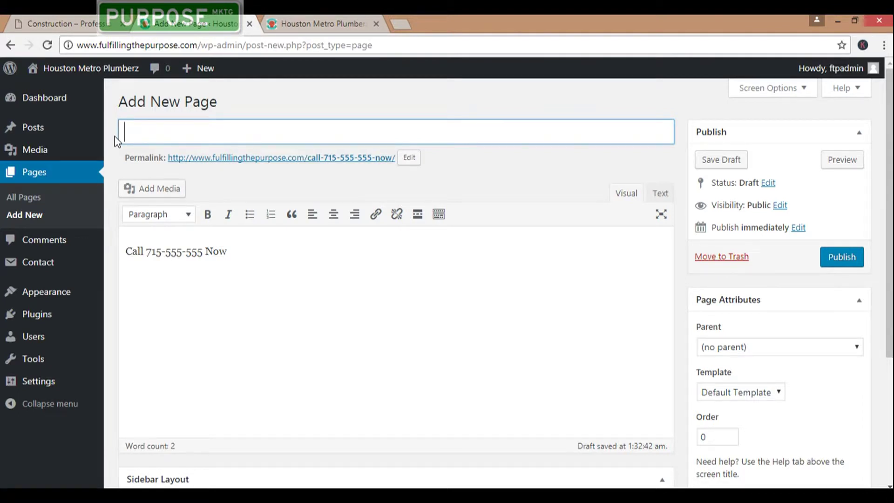
{"action": "type", "text": "ouston Metro Plumberz"}
{"action": "left_click", "coordinate": [320, 280]}
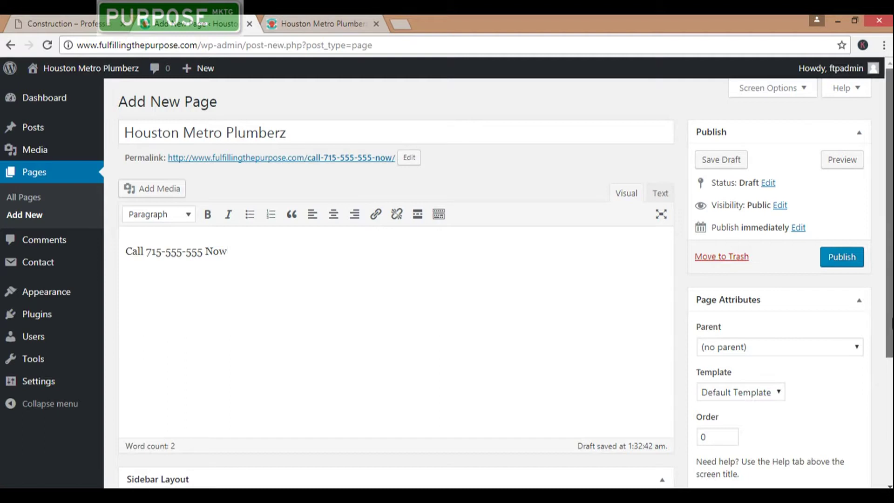
Upload 'Call to action pic' as the featured image with alt text 'Call Us Now'.
{"action": "scroll", "coordinate": [891, 323], "scroll_direction": "down", "scroll_amount": 2}
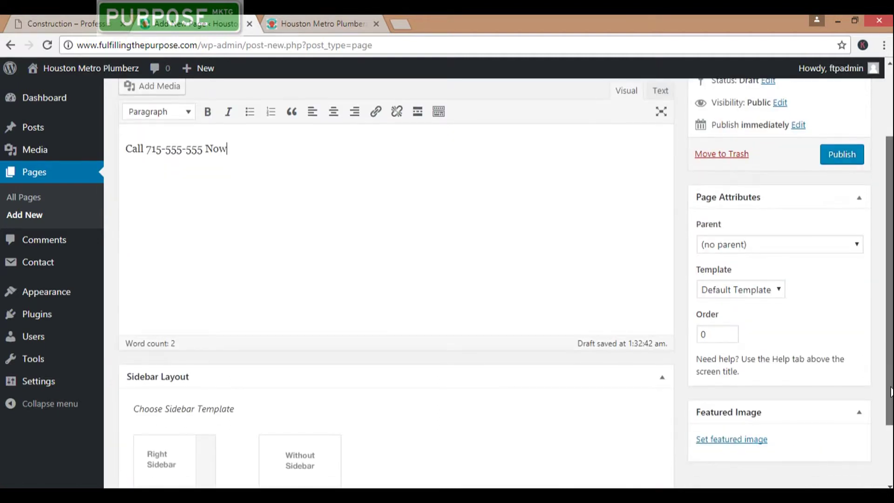
{"action": "left_click", "coordinate": [724, 449]}
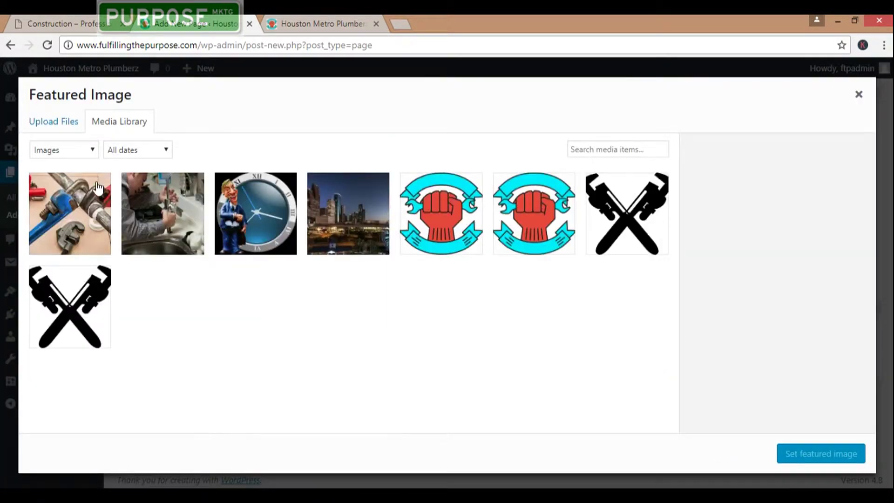
{"action": "left_click", "coordinate": [55, 129]}
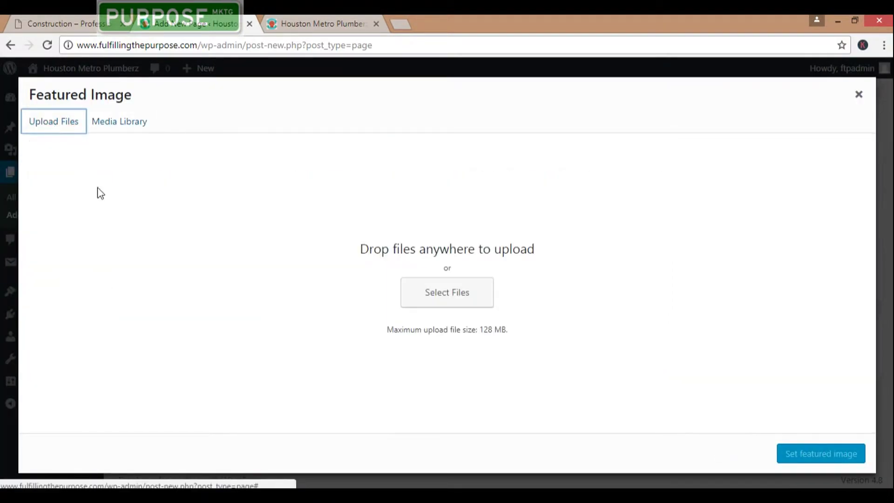
{"action": "left_click", "coordinate": [457, 302]}
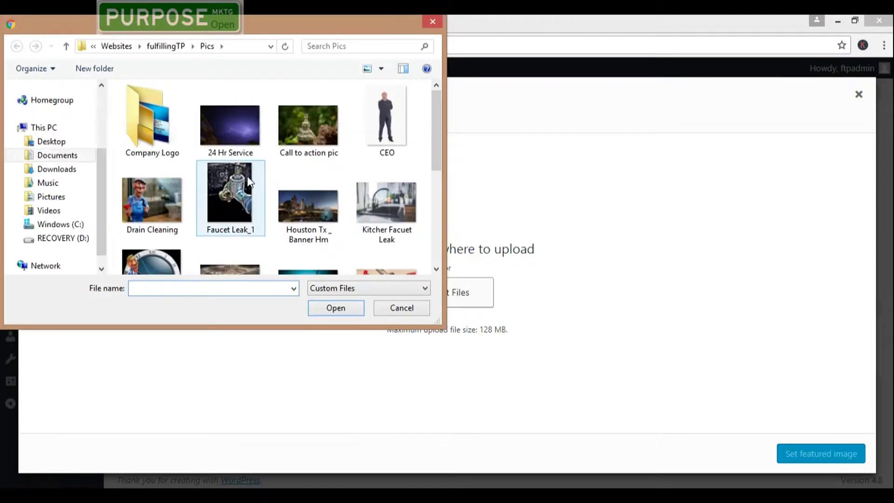
{"action": "double_click", "coordinate": [309, 122]}
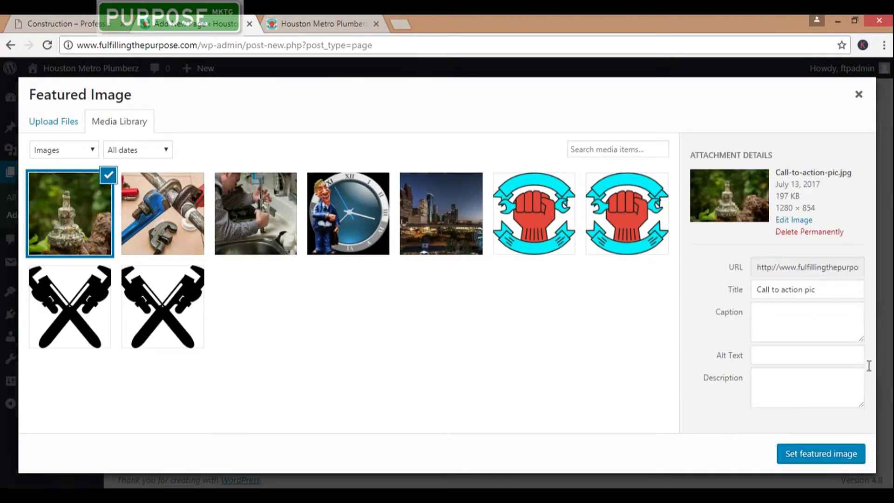
{"action": "left_click", "coordinate": [810, 355]}
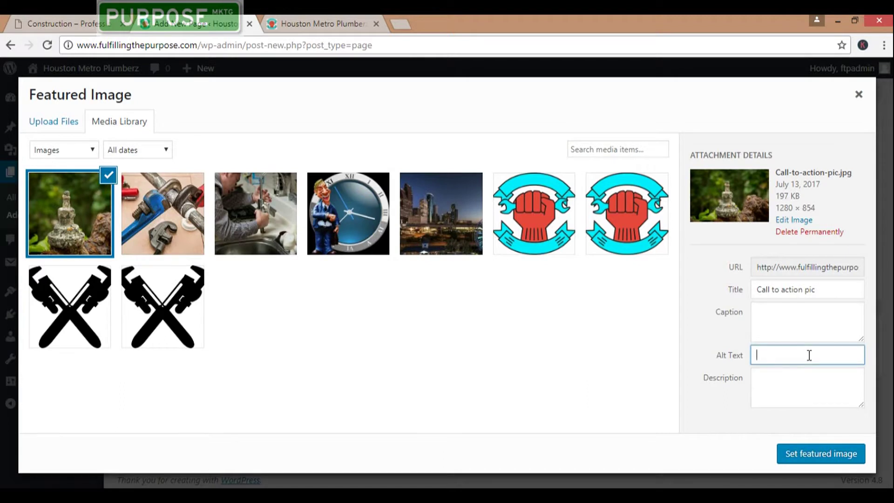
{"action": "type", "text": "Call Us Now"}
{"action": "left_click", "coordinate": [822, 461]}
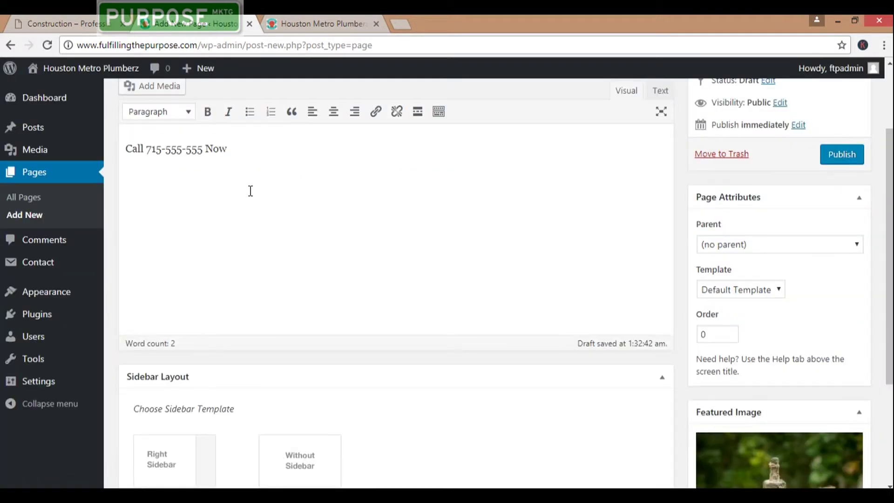
{"action": "left_click", "coordinate": [147, 150]}
{"action": "left_click_drag", "start_coordinate": [892, 311], "coordinate": [891, 217]}
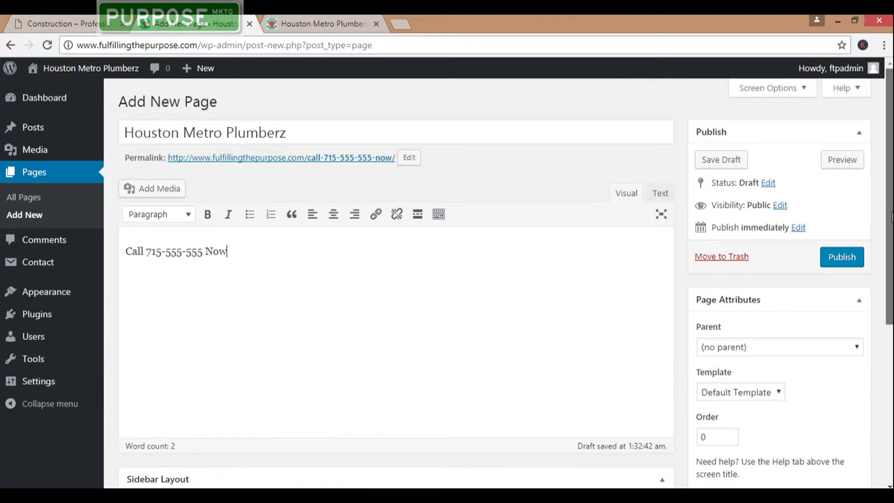
{"action": "key", "text": "super+c"}
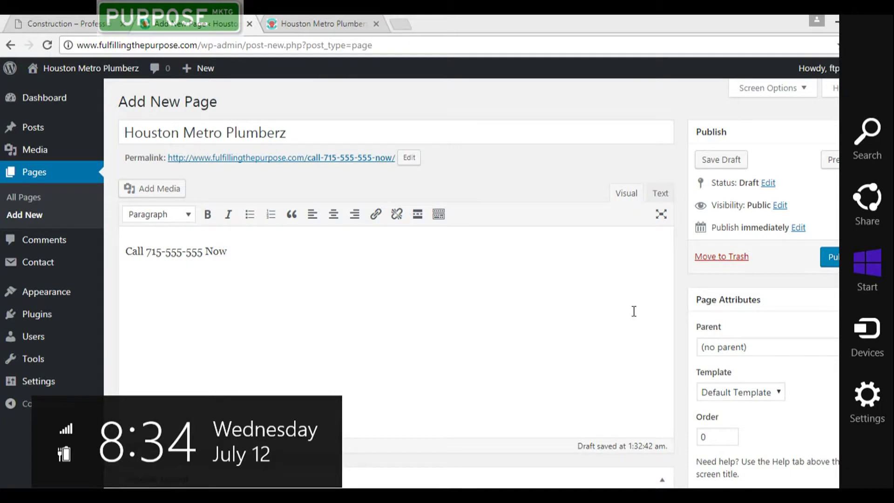
Publish the Houston Metro Plumberz page, then go to Appearance > Customize.
{"action": "left_click", "coordinate": [854, 258]}
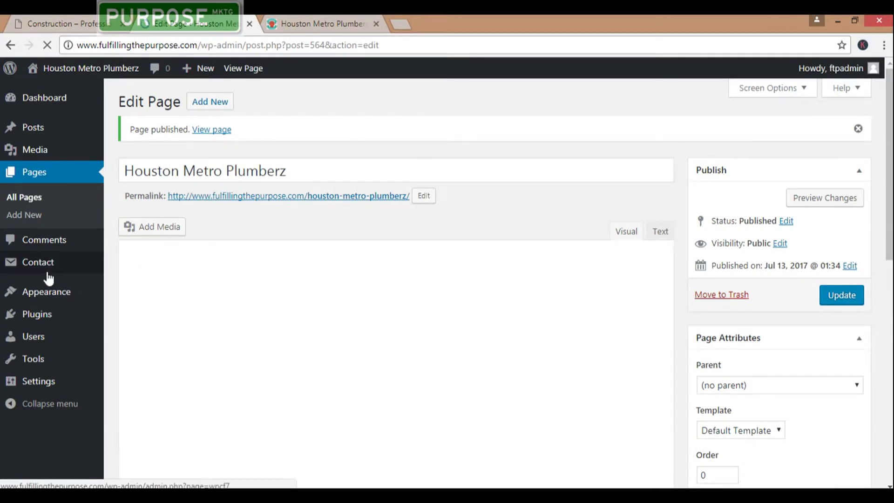
{"action": "mouse_move", "coordinate": [53, 298]}
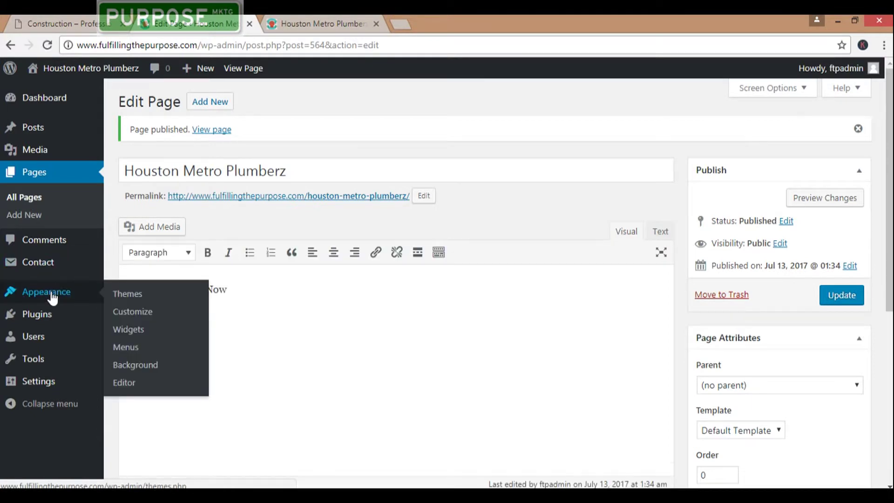
{"action": "left_click", "coordinate": [139, 318]}
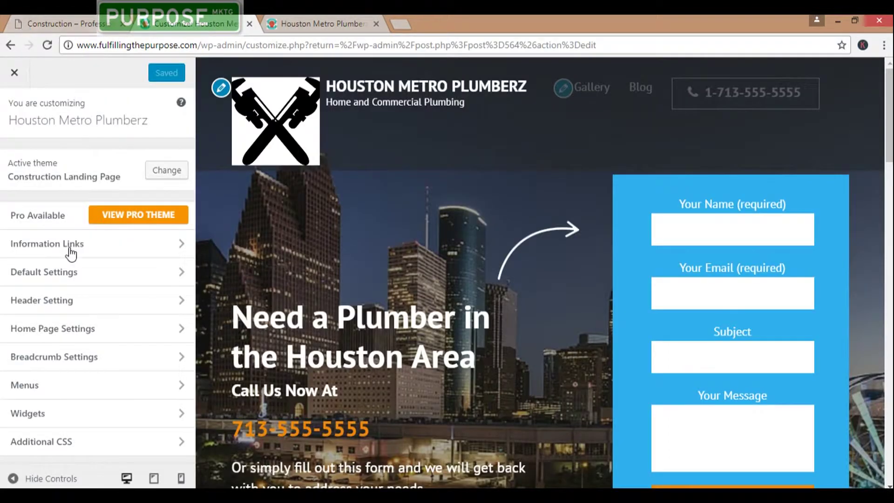
Enable the Promotional Block Section with the Houston Metro Plumberz page, then compare against the demo.
{"action": "left_click", "coordinate": [80, 338]}
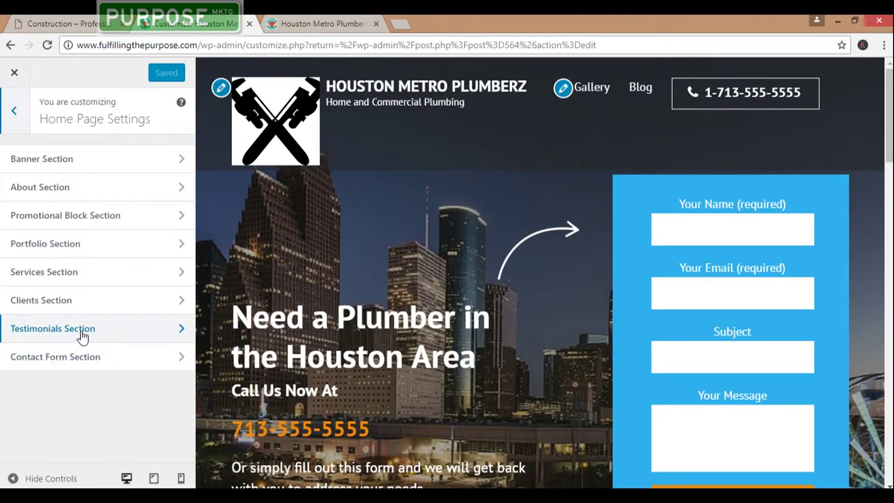
{"action": "left_click", "coordinate": [92, 219]}
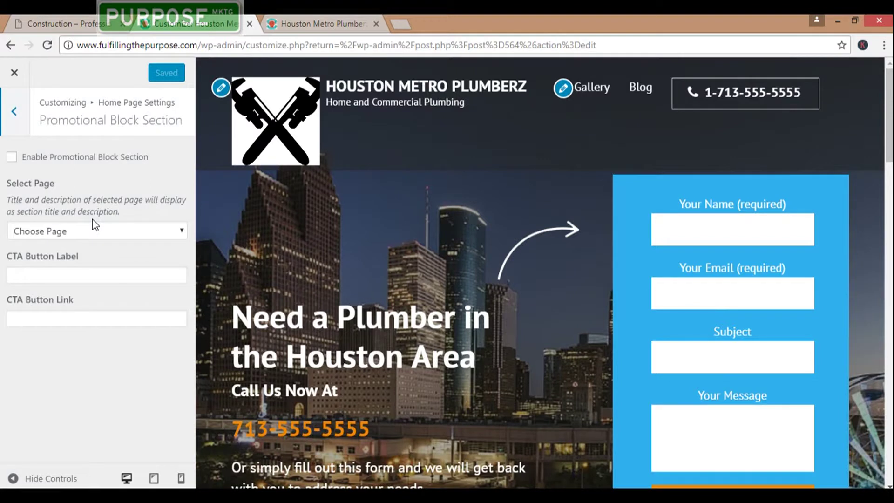
{"action": "left_click", "coordinate": [12, 158]}
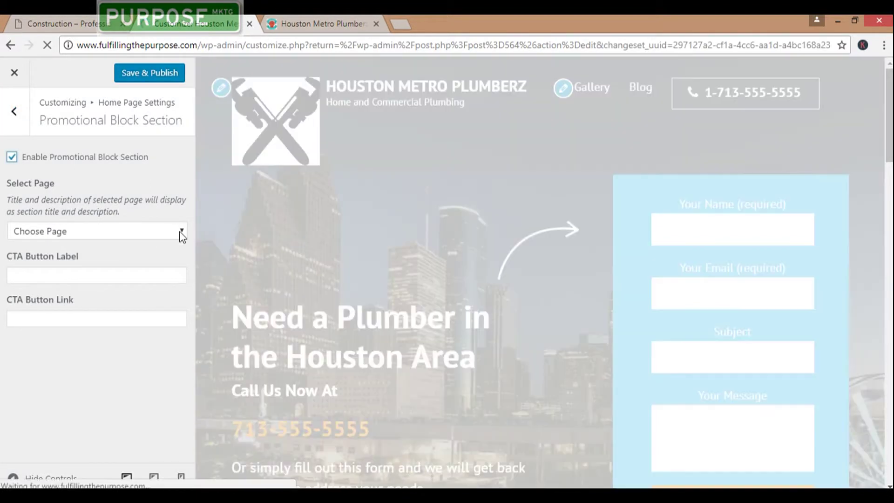
{"action": "left_click", "coordinate": [182, 232]}
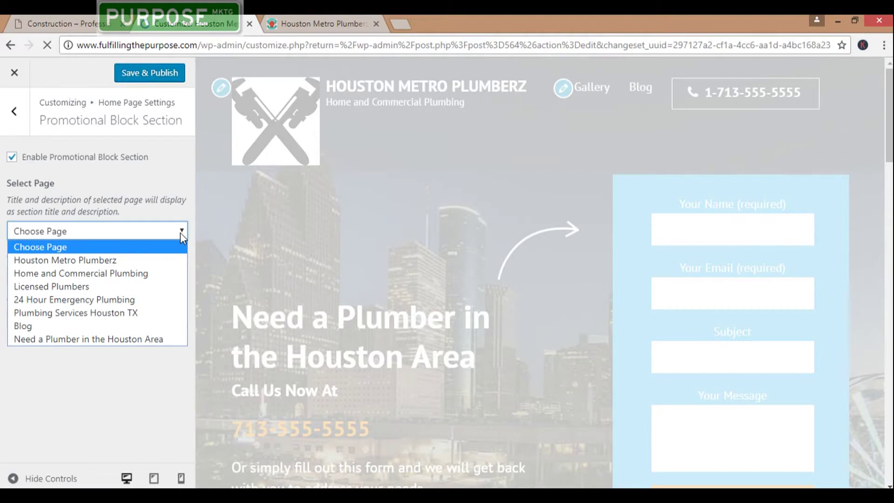
{"action": "left_click", "coordinate": [93, 260]}
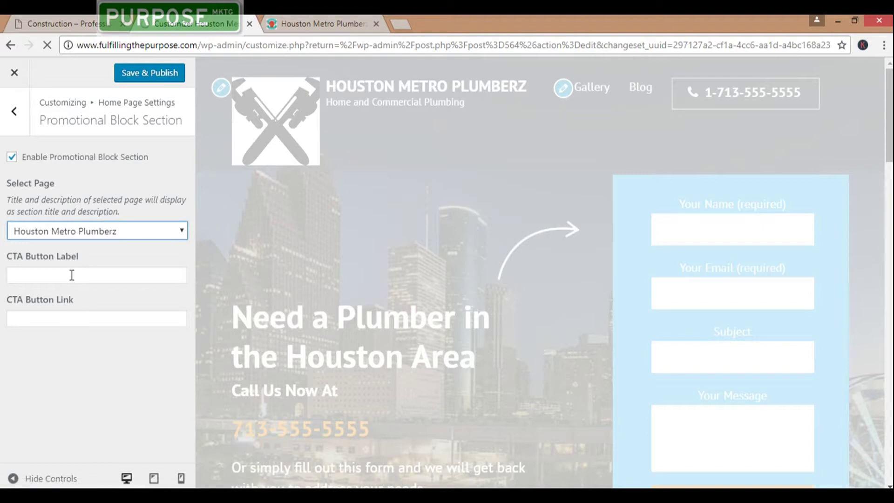
{"action": "left_click", "coordinate": [58, 23]}
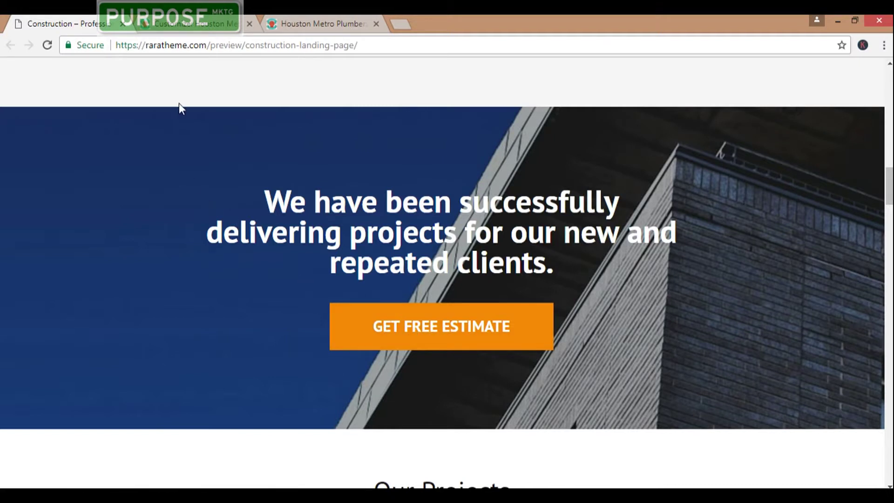
{"action": "left_click", "coordinate": [301, 29]}
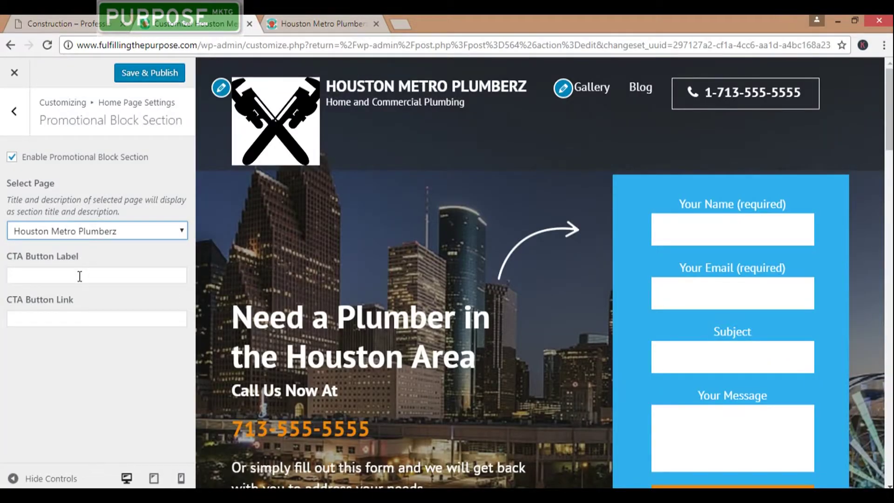
Label the CTA button 'Call Now For A Plumber', link it to the business phone via tel:, and publish.
{"action": "left_click", "coordinate": [80, 276]}
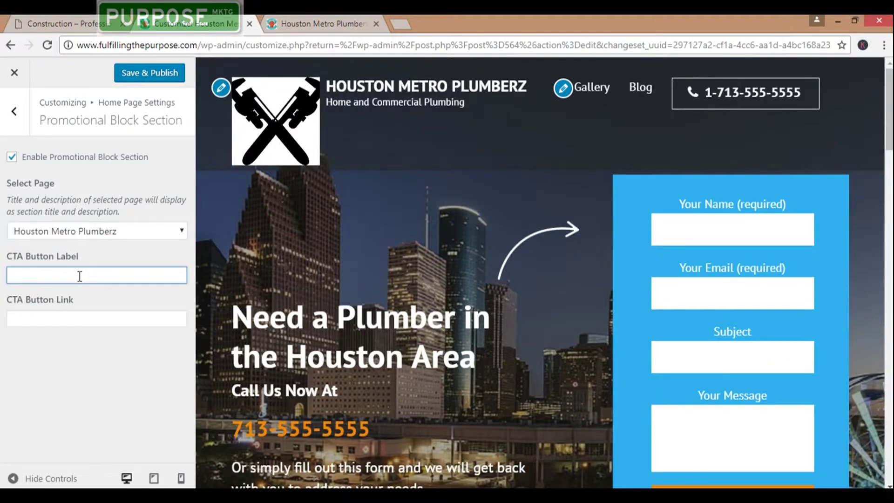
{"action": "type", "text": "Cal"}
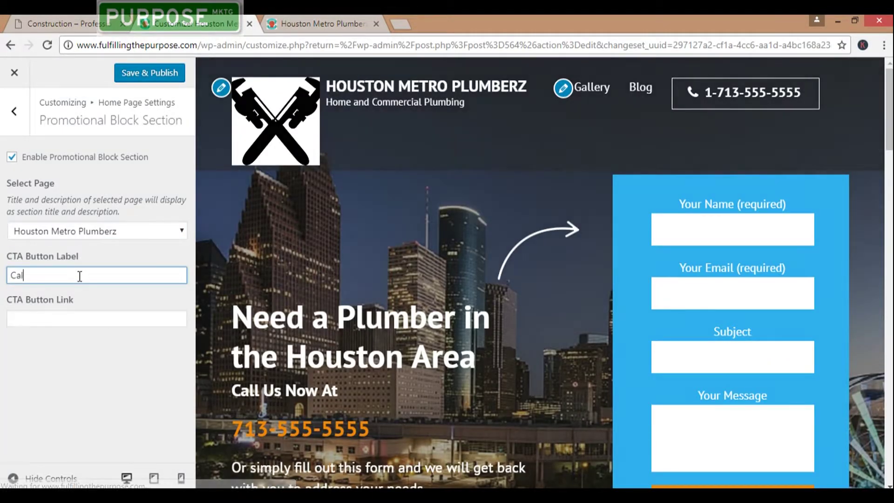
{"action": "type", "text": "l No"}
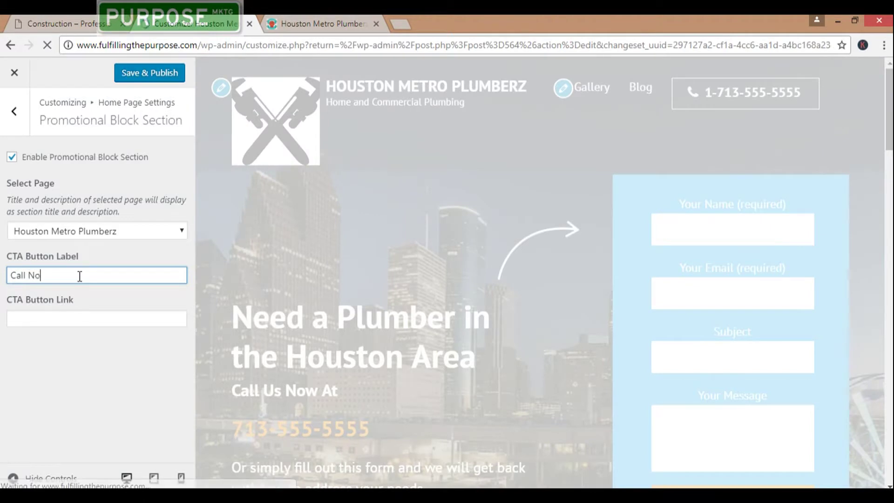
{"action": "type", "text": "w "}
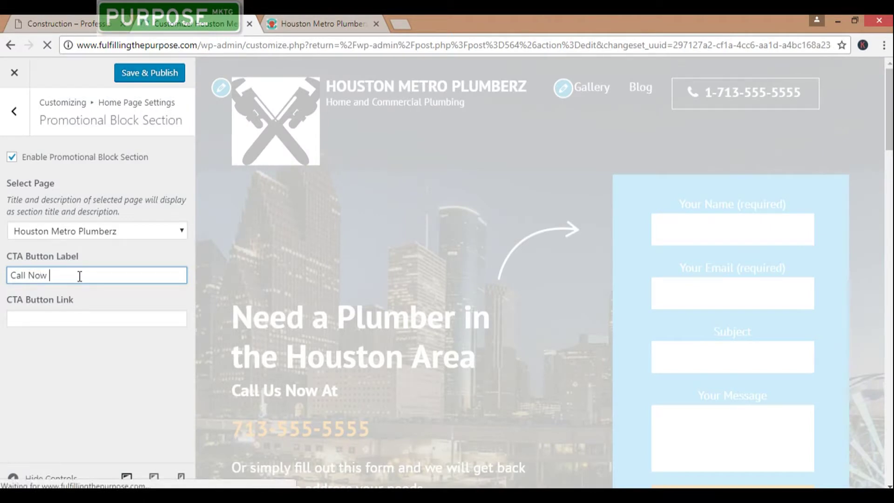
{"action": "type", "text": "For Estimat"}
{"action": "key", "text": "BackSpace"}
{"action": "key", "text": "BackSpace"}
{"action": "key", "text": "BackSpace"}
{"action": "key", "text": "BackSpace"}
{"action": "key", "text": "BackSpace"}
{"action": "key", "text": "BackSpace"}
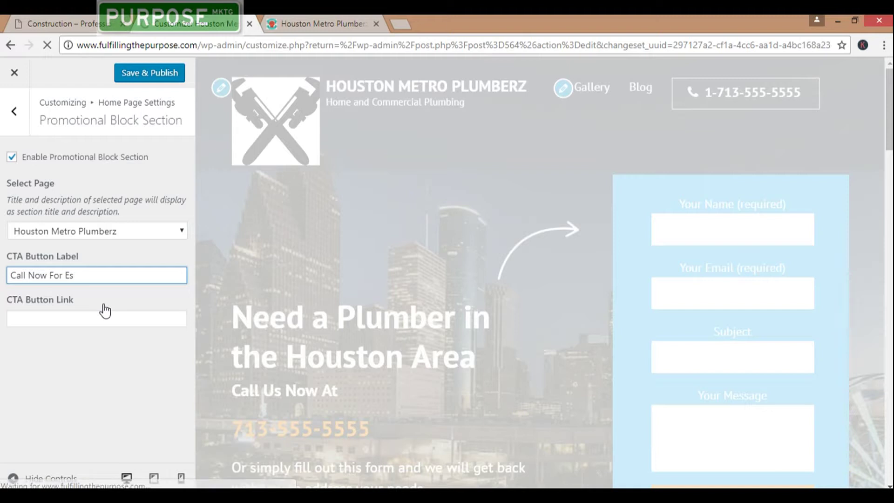
{"action": "key", "text": "BackSpace"}
{"action": "key", "text": "BackSpace"}
{"action": "type", "text": "A Plum"}
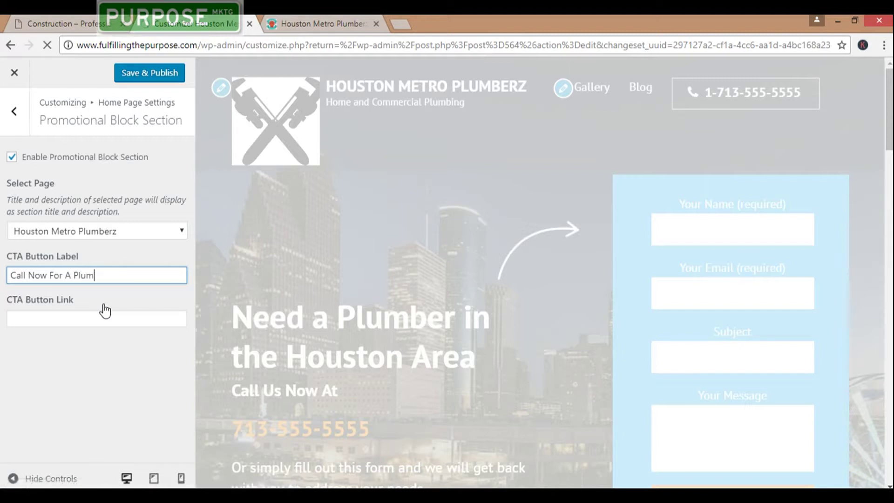
{"action": "type", "text": "ber"}
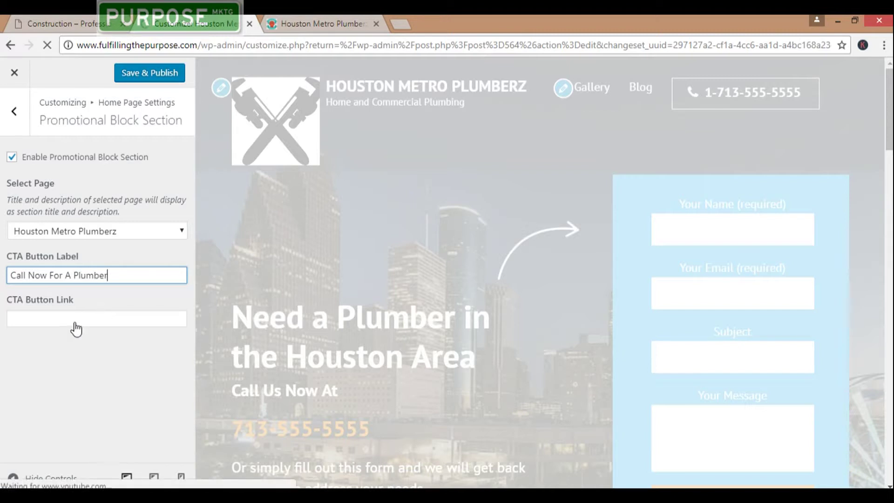
{"action": "left_click", "coordinate": [68, 318]}
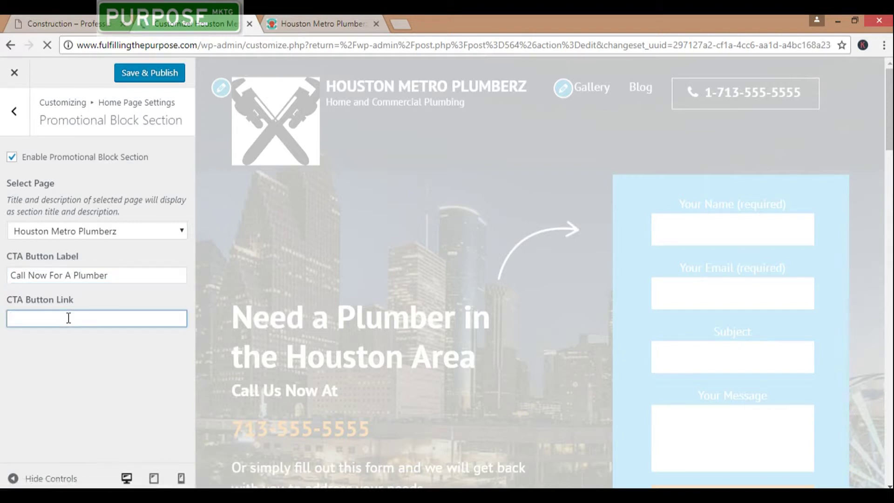
{"action": "type", "text": "tel:1713"}
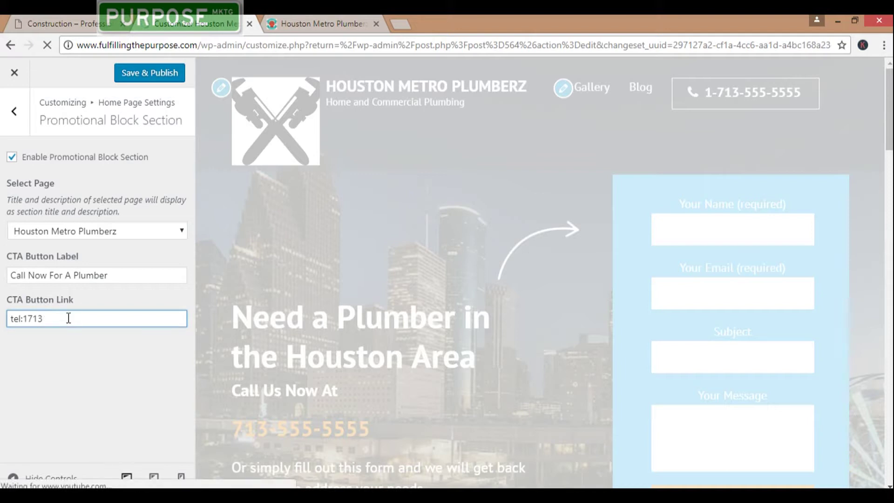
{"action": "type", "text": "5555555"}
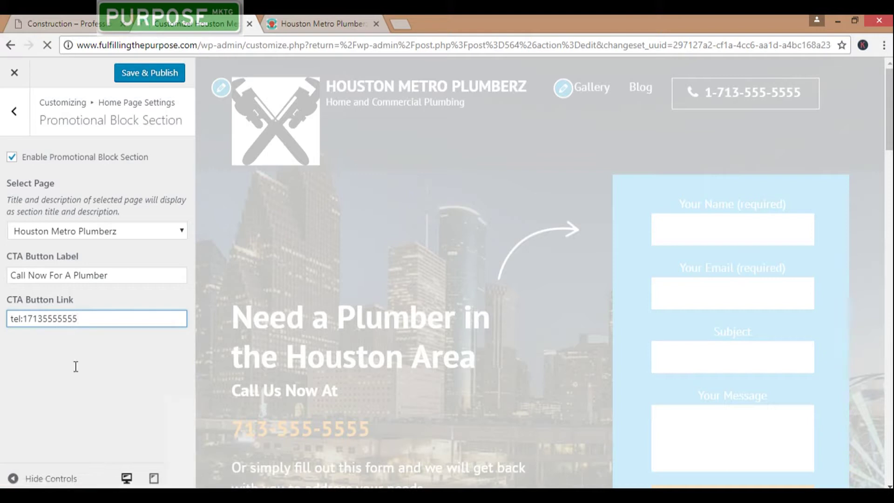
{"action": "left_click", "coordinate": [148, 83]}
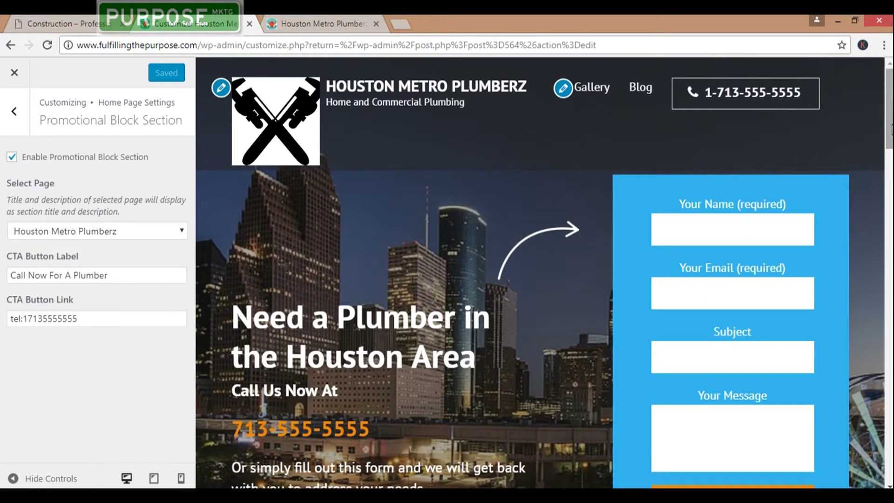
Scroll the preview down to the promotional block and its orange Call Now For A Plumber button.
{"action": "left_click_drag", "start_coordinate": [890, 130], "coordinate": [889, 442]}
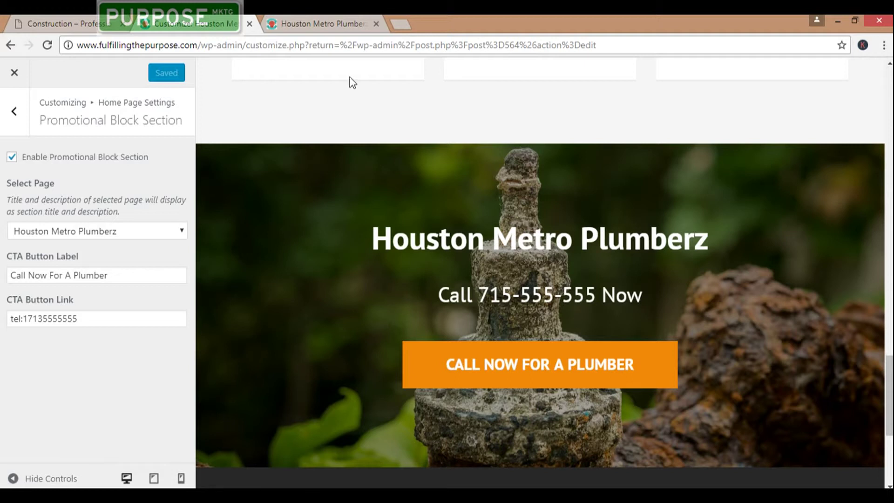
Reload the live Houston Metro Plumberz homepage and scroll down to check the promotional block's orange phone-link button.
{"action": "left_click", "coordinate": [318, 26]}
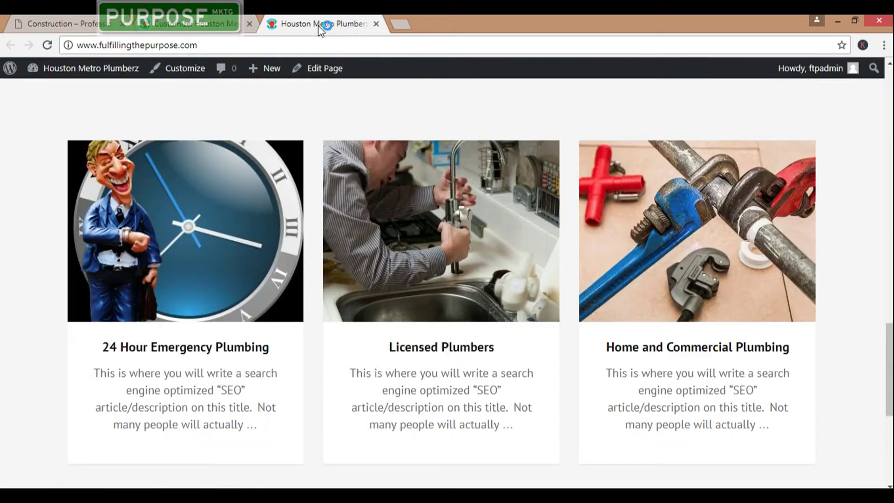
{"action": "left_click_drag", "start_coordinate": [889, 379], "coordinate": [890, 75]}
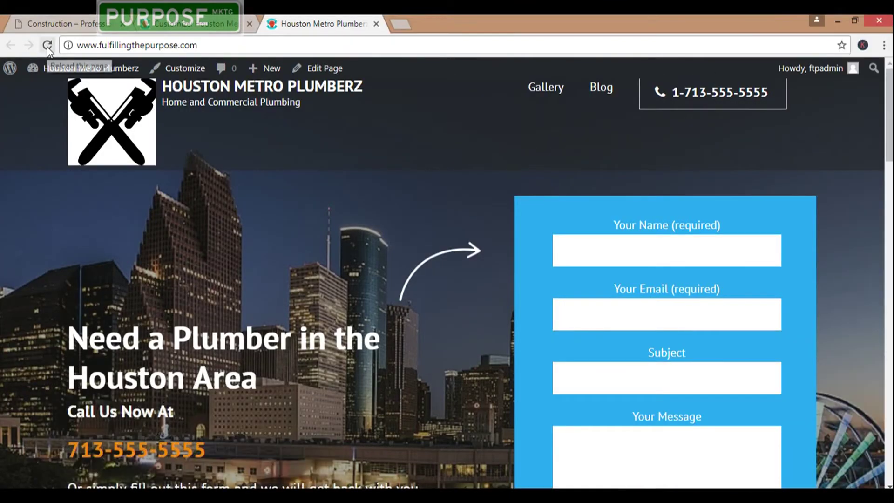
{"action": "left_click", "coordinate": [47, 48]}
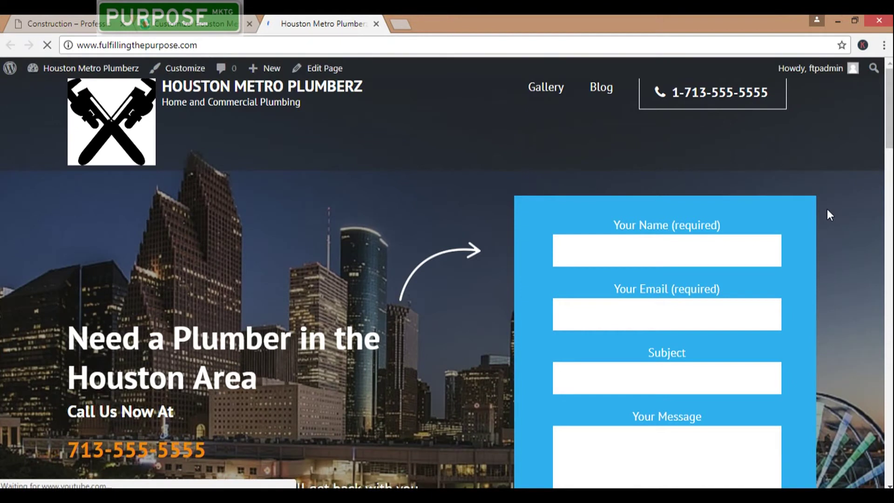
{"action": "left_click_drag", "start_coordinate": [890, 103], "coordinate": [891, 166]}
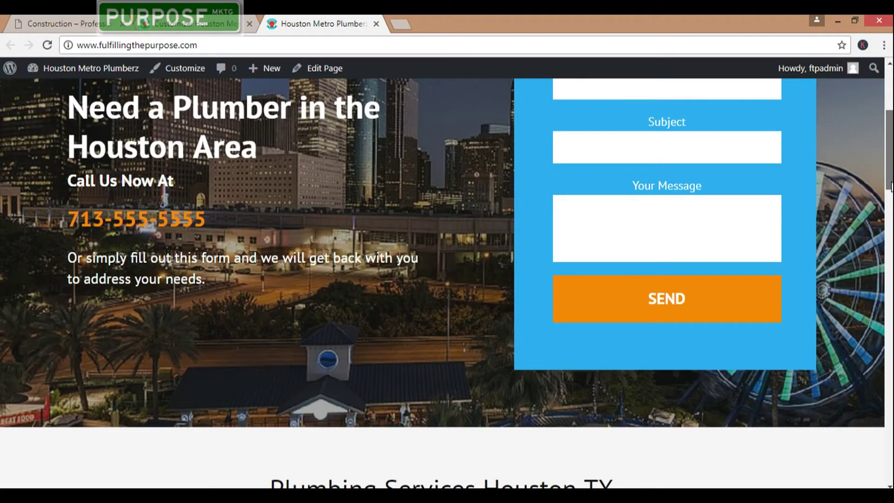
{"action": "left_click", "coordinate": [892, 207]}
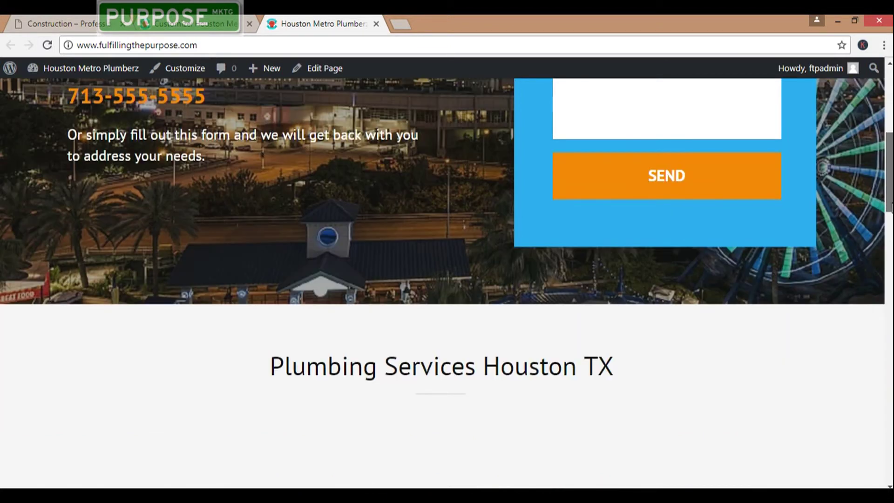
{"action": "left_click_drag", "start_coordinate": [890, 246], "coordinate": [892, 405]}
{"action": "scroll", "coordinate": [891, 405], "scroll_direction": "up", "scroll_amount": 1}
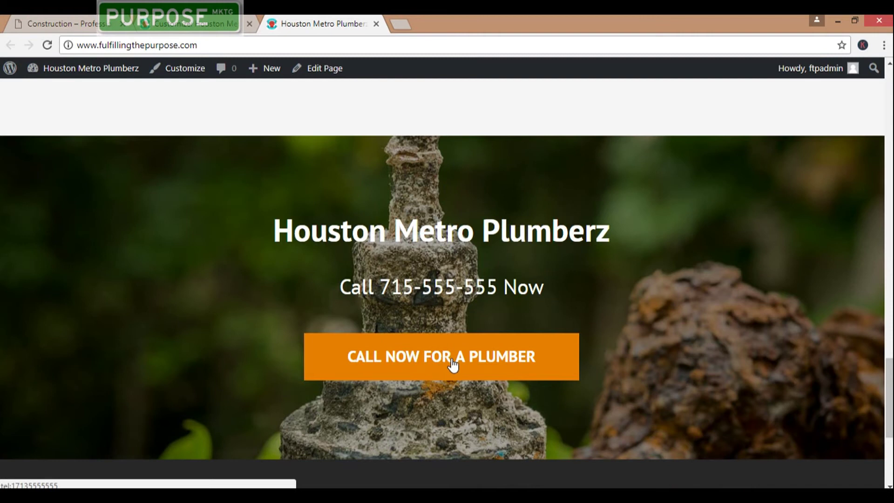
{"action": "left_click_drag", "start_coordinate": [890, 395], "coordinate": [891, 112]}
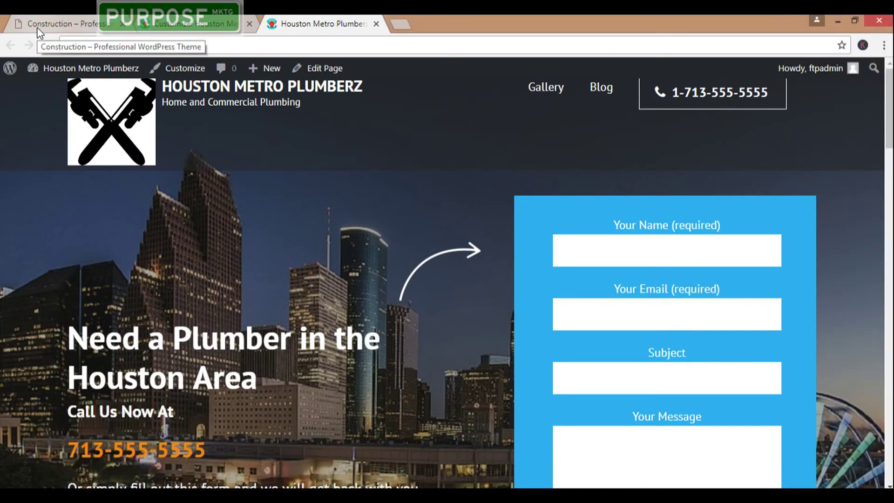
Return to the Construction – Professional WordPress Theme demo and scroll to its six-image Our Projects gallery.
{"action": "left_click", "coordinate": [59, 26]}
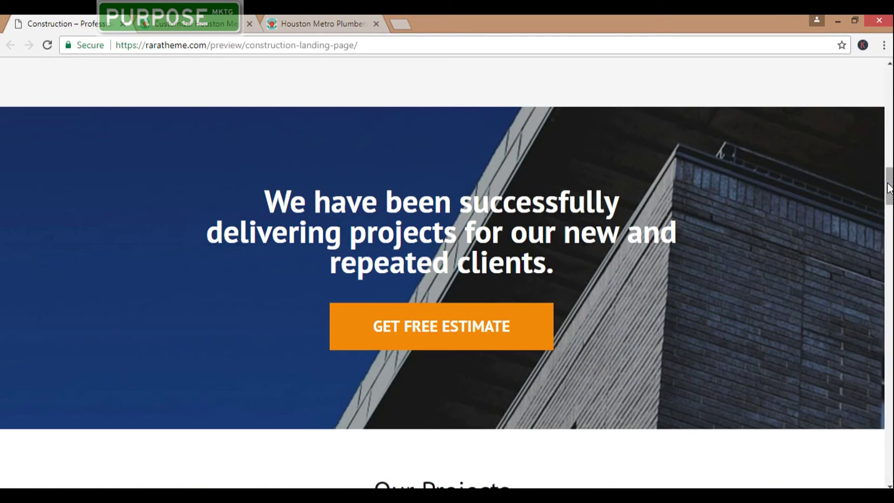
{"action": "scroll", "coordinate": [890, 212], "scroll_direction": "down", "scroll_amount": 6}
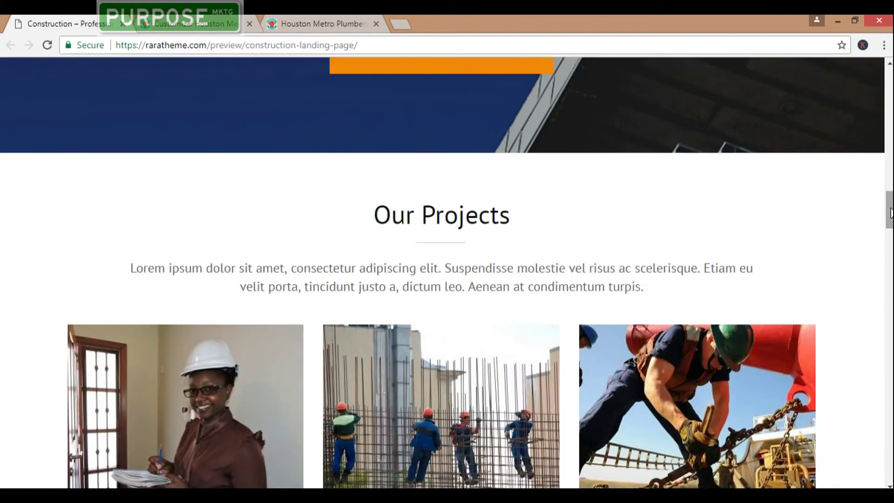
{"action": "mouse_move", "coordinate": [891, 218]}
{"action": "left_mouse_down"}
{"action": "mouse_move", "coordinate": [891, 247]}
{"action": "mouse_move", "coordinate": [890, 229]}
{"action": "left_mouse_up"}
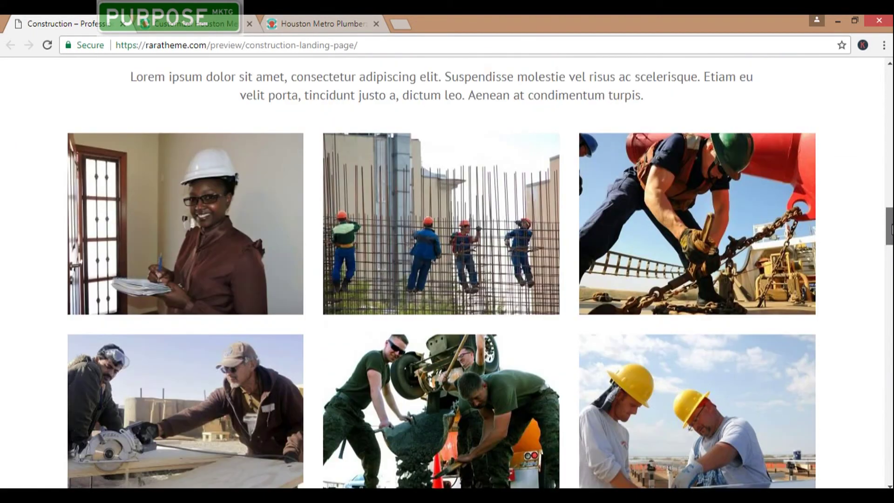
{"action": "key", "text": "super+c"}
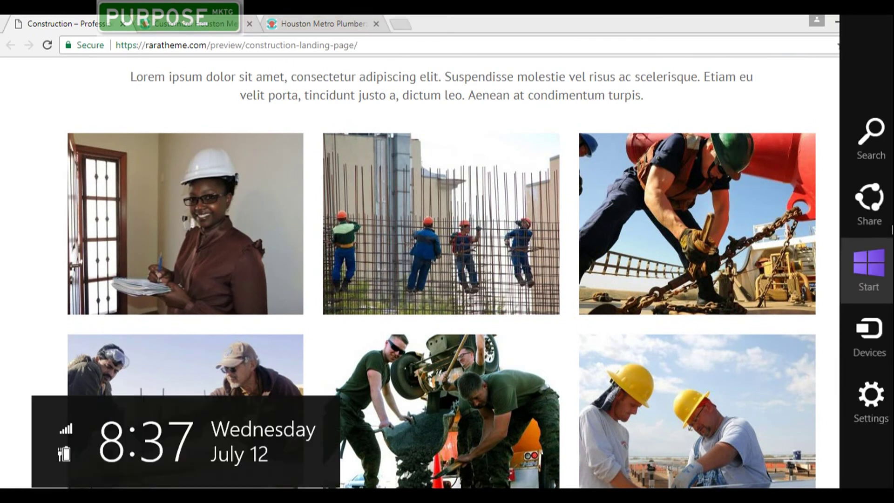
{"action": "key", "text": "Escape"}
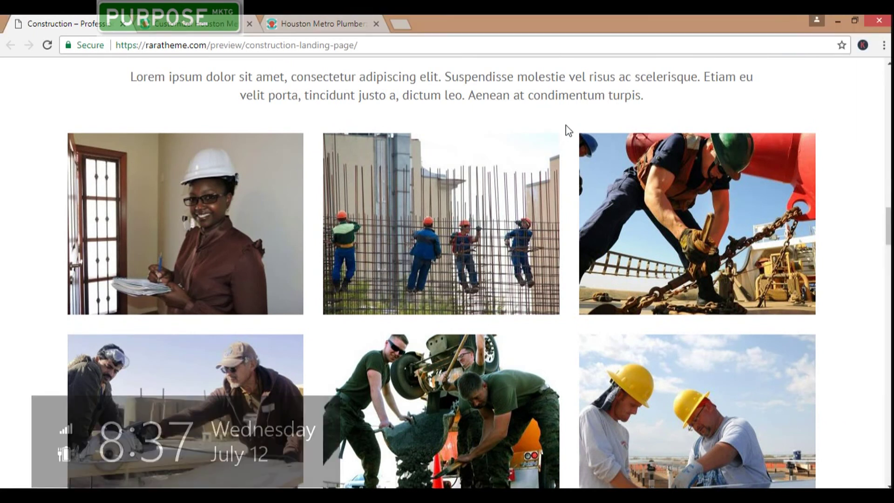